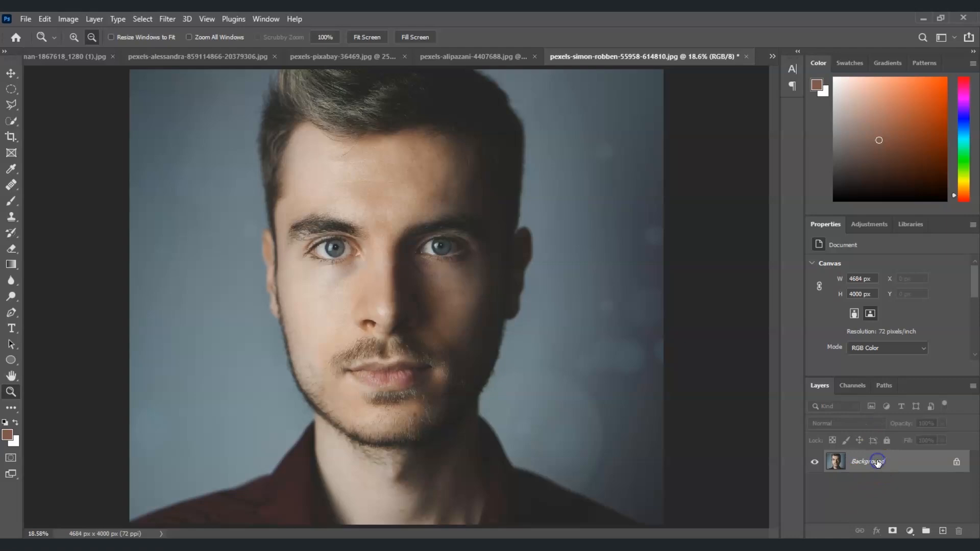
# Duplicate the Background layer and rename the copy "Lighten shadows"
pyautogui.click(886, 462)
pyautogui.hotkey('ctrl', 'j')
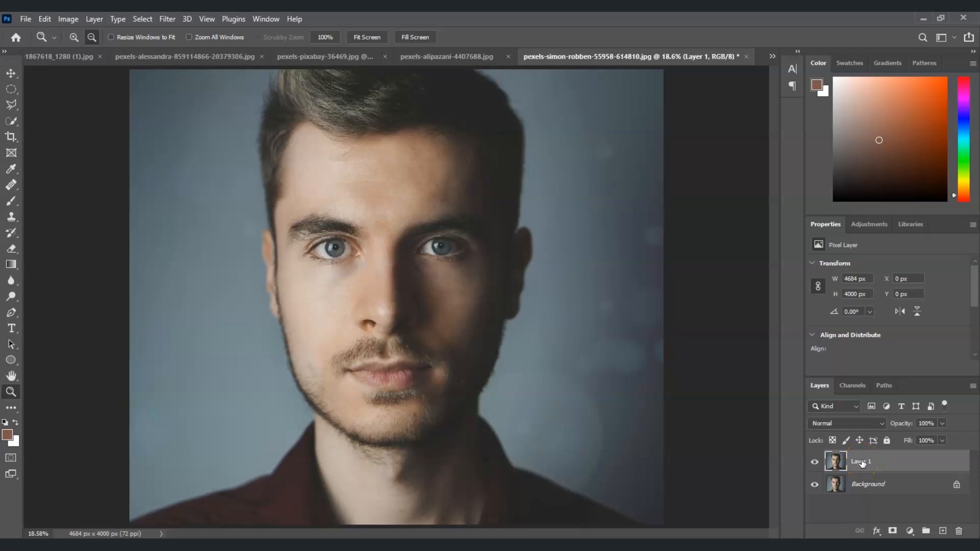
pyautogui.doubleClick(862, 462)
pyautogui.click(893, 516)
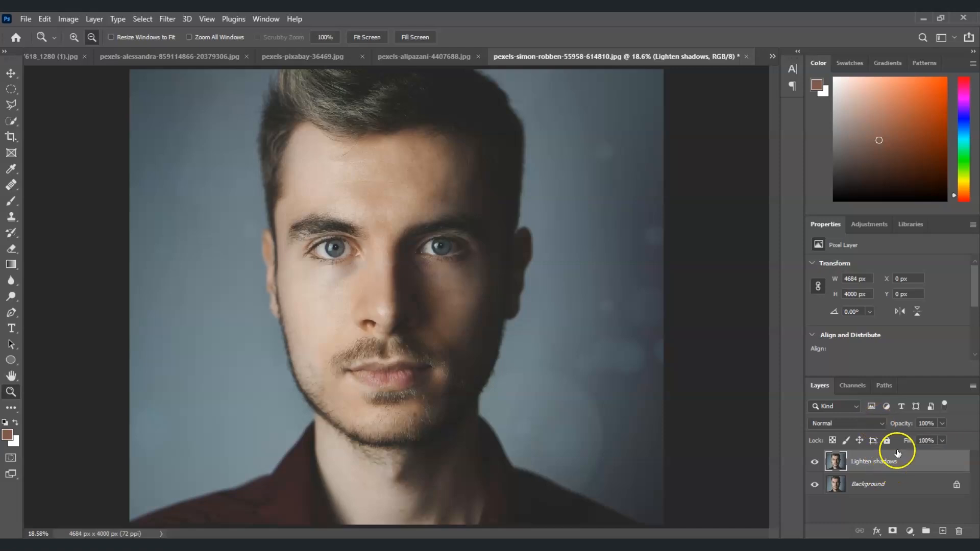
# Set the Lighten shadows layer's blend mode to Screen
pyautogui.click(881, 426)
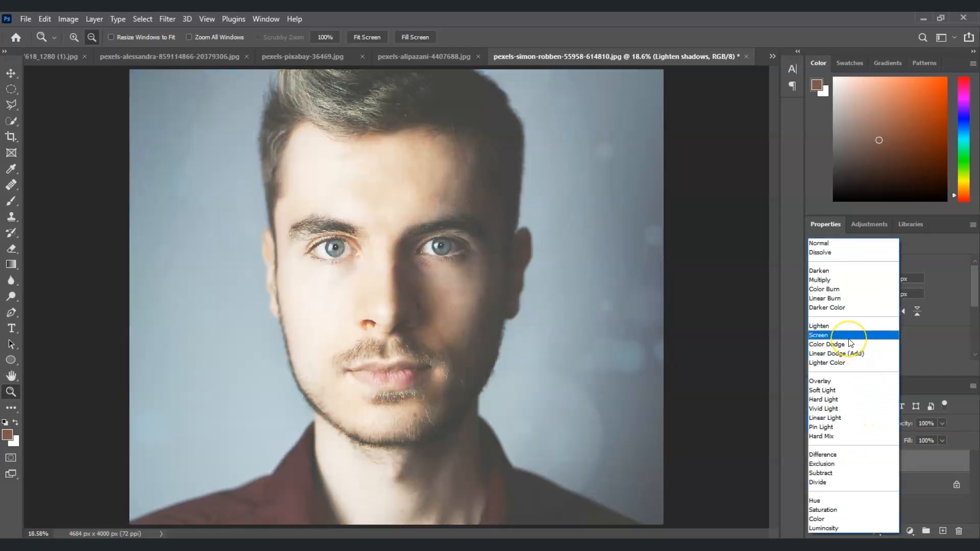
pyautogui.click(848, 337)
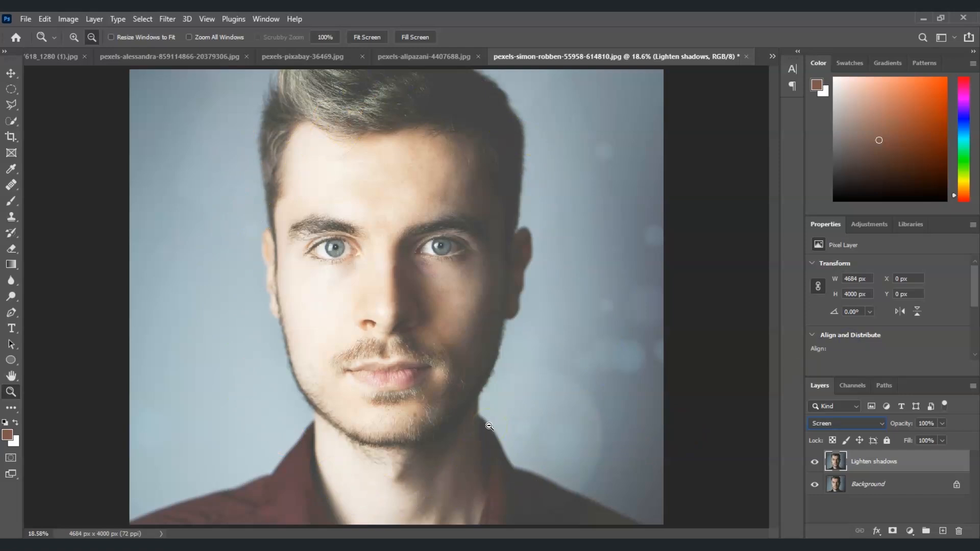
# Open the layer's Blending Options and split the Underlying Layer Blend If white slider to 8 / 217, then confirm
pyautogui.click(878, 466)
pyautogui.rightClick(876, 462)
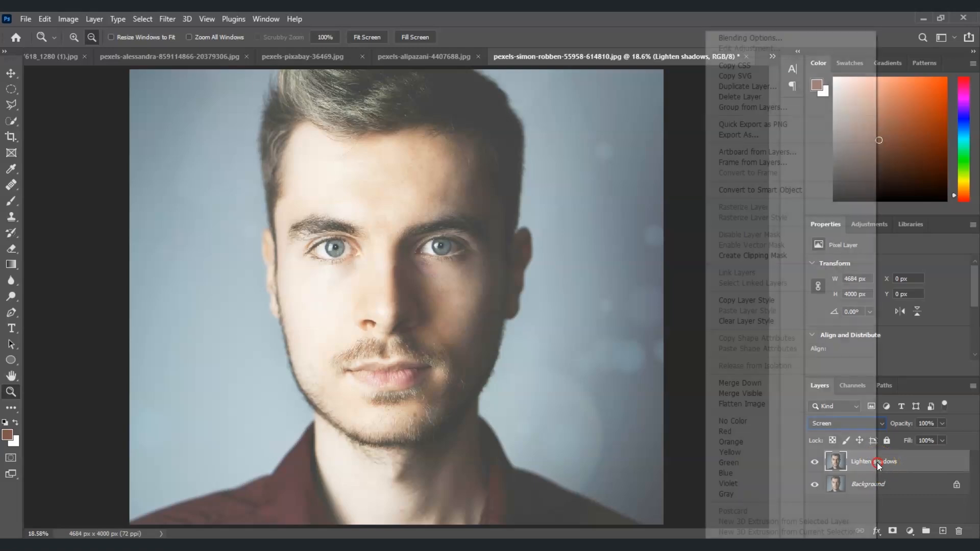
pyautogui.click(779, 39)
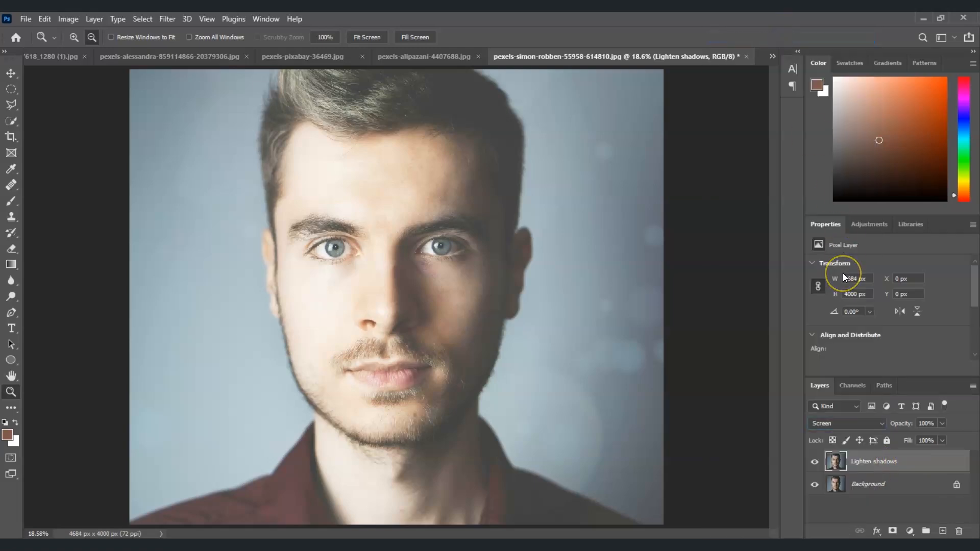
pyautogui.moveTo(612, 92); pyautogui.dragTo(578, 98)
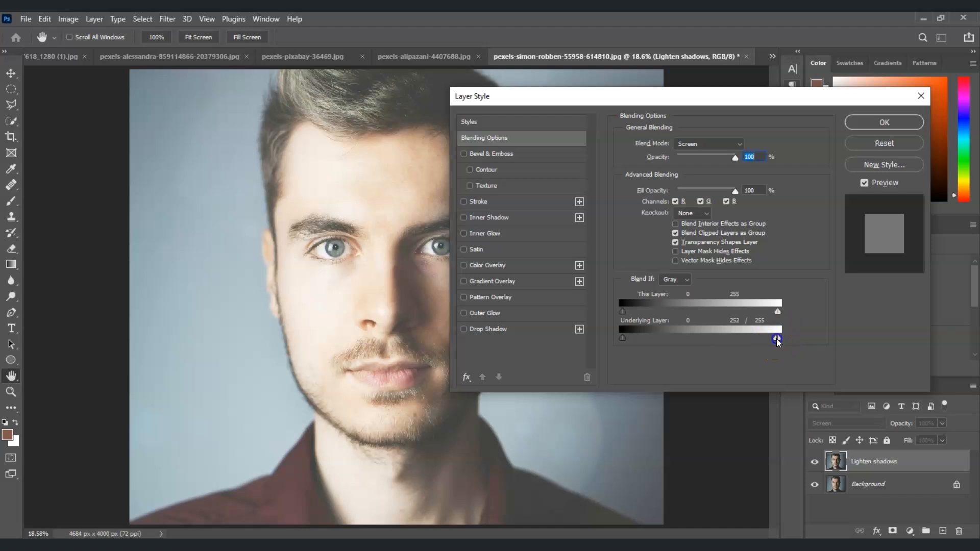
pyautogui.moveTo(737, 341); pyautogui.dragTo(637, 334)
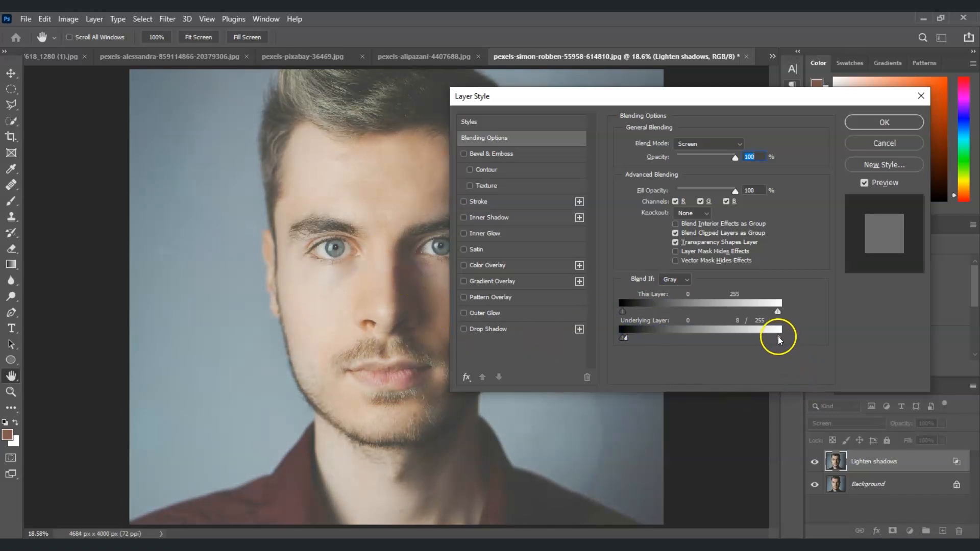
pyautogui.moveTo(779, 339); pyautogui.dragTo(779, 339)
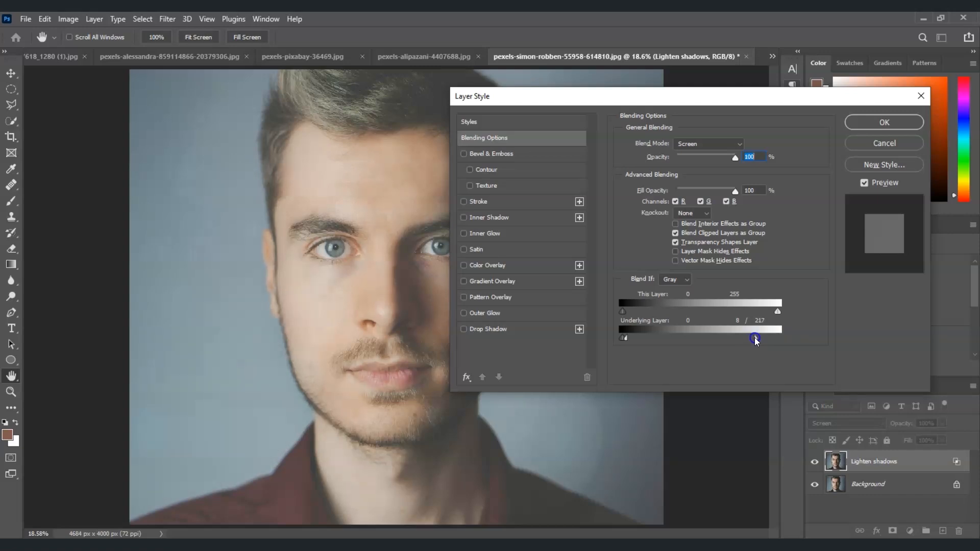
pyautogui.moveTo(727, 94); pyautogui.dragTo(736, 118)
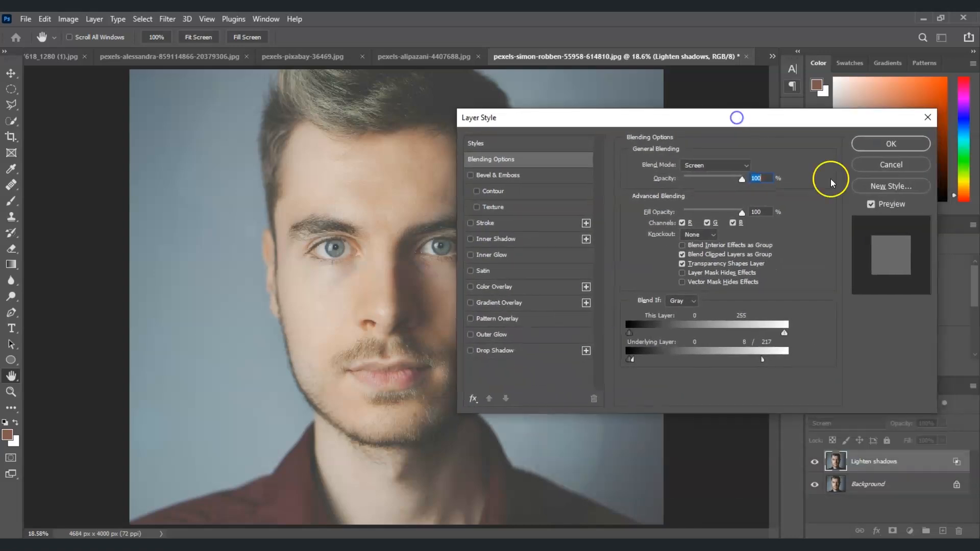
pyautogui.click(893, 144)
# Add a black, hide-all layer mask to the Lighten shadows layer
pyautogui.press('z')
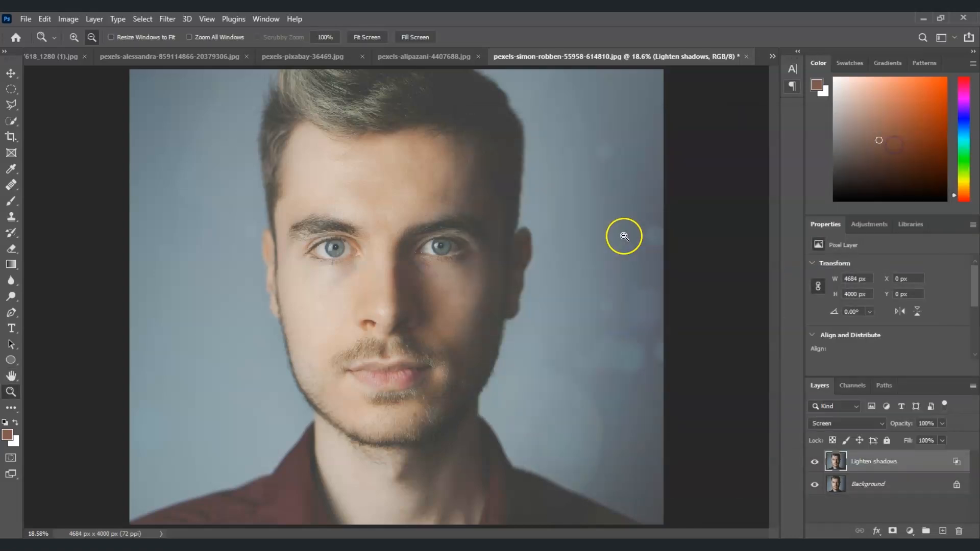
pyautogui.click(500, 228)
pyautogui.click(886, 465)
pyautogui.click(874, 466)
pyautogui.click(867, 464)
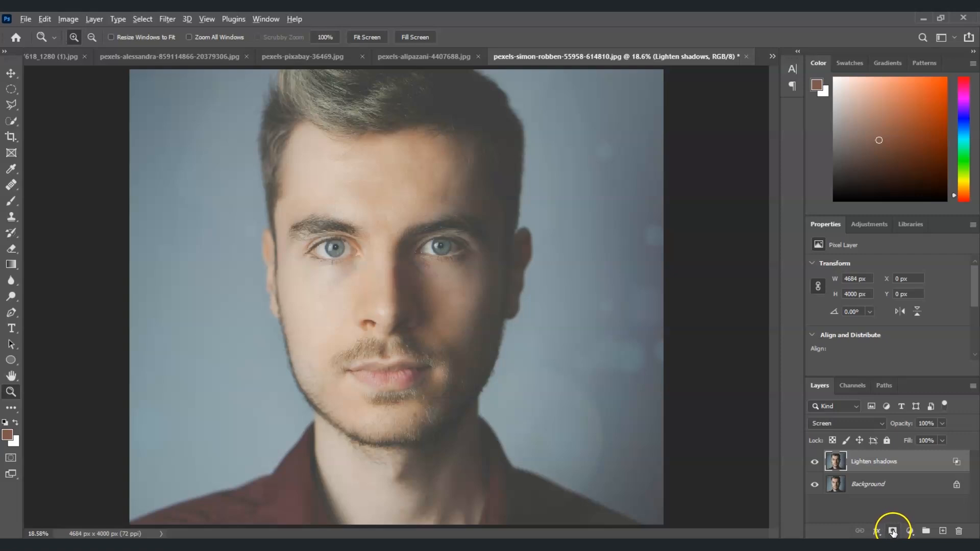
pyautogui.keyDown('alt'); pyautogui.click(892, 533); pyautogui.keyUp('alt')
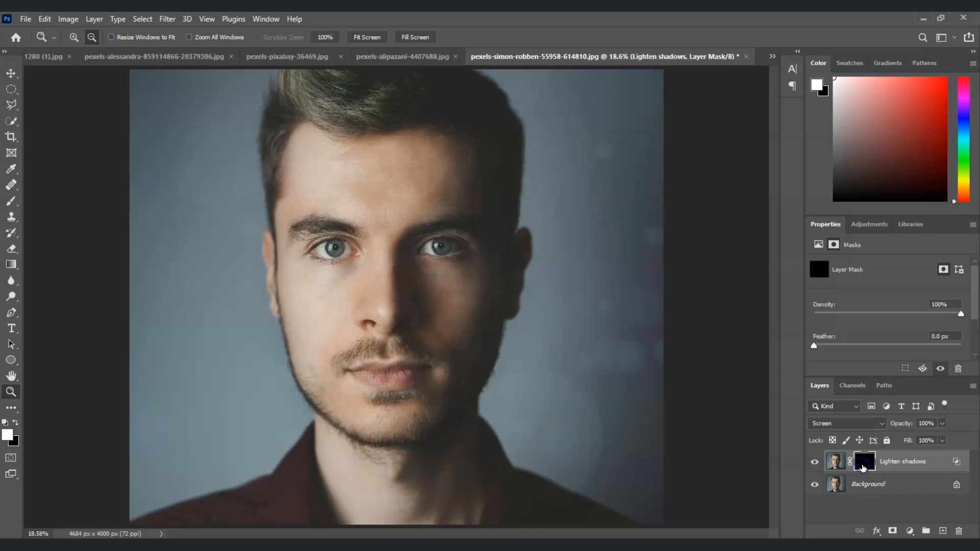
# Select the Brush tool at 100% opacity with a soft round 300 px brush of 0% hardness
pyautogui.click(10, 201)
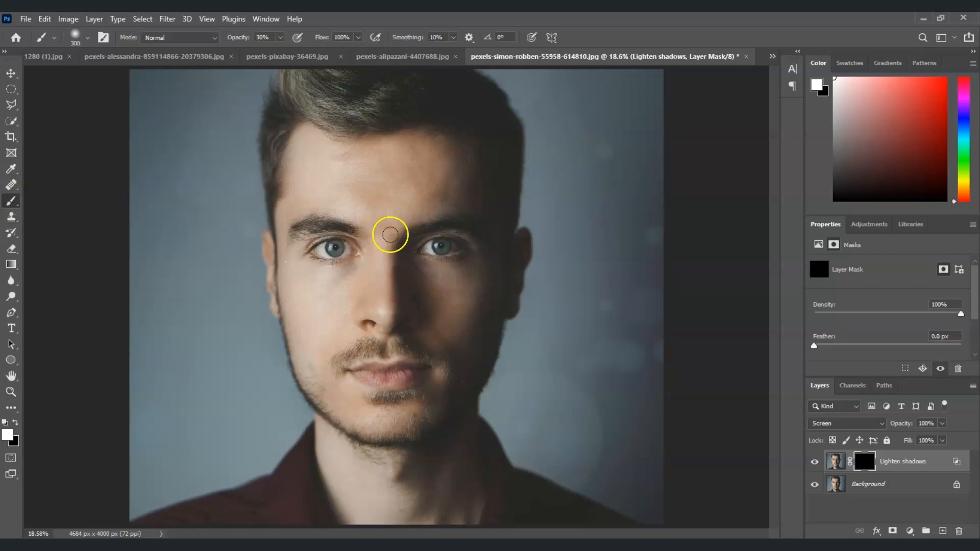
pyautogui.click(281, 37)
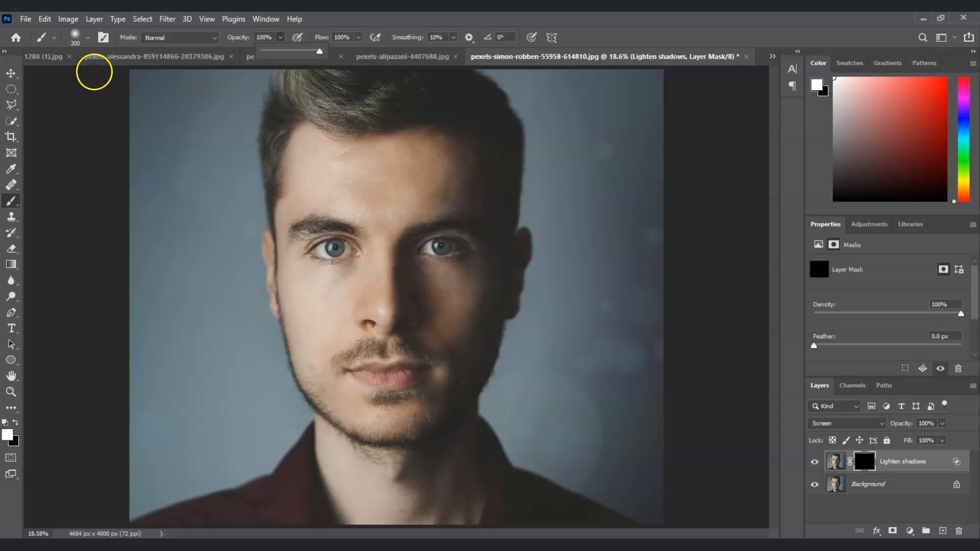
pyautogui.click(88, 38)
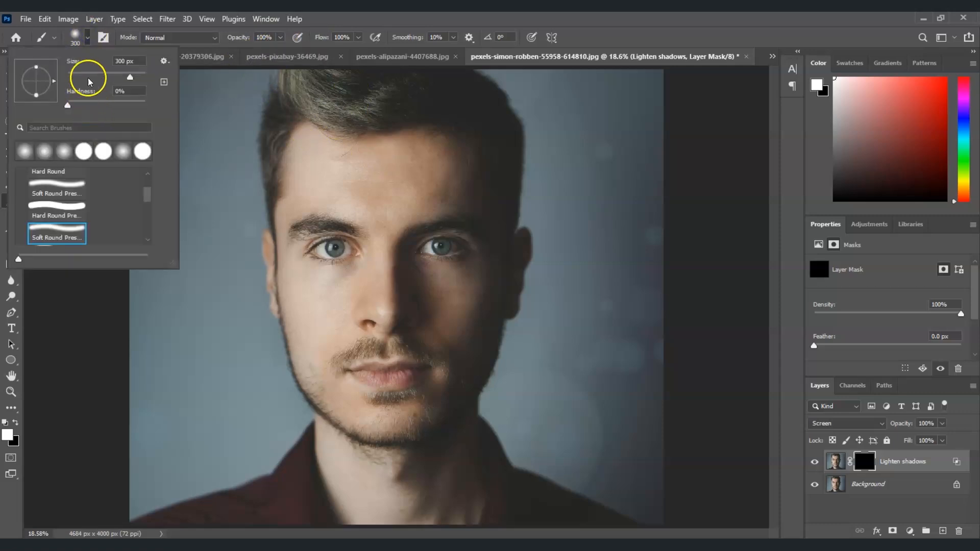
pyautogui.click(67, 229)
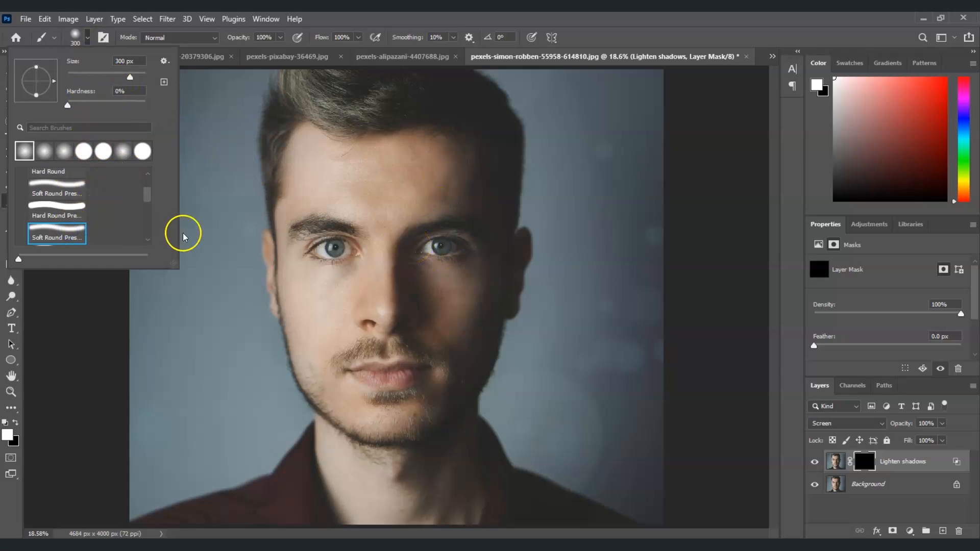
# Paint white on the mask over the shadowed right side of the face, forehead and neck to reveal the brightening
pyautogui.click(425, 253)
pyautogui.click(407, 269)
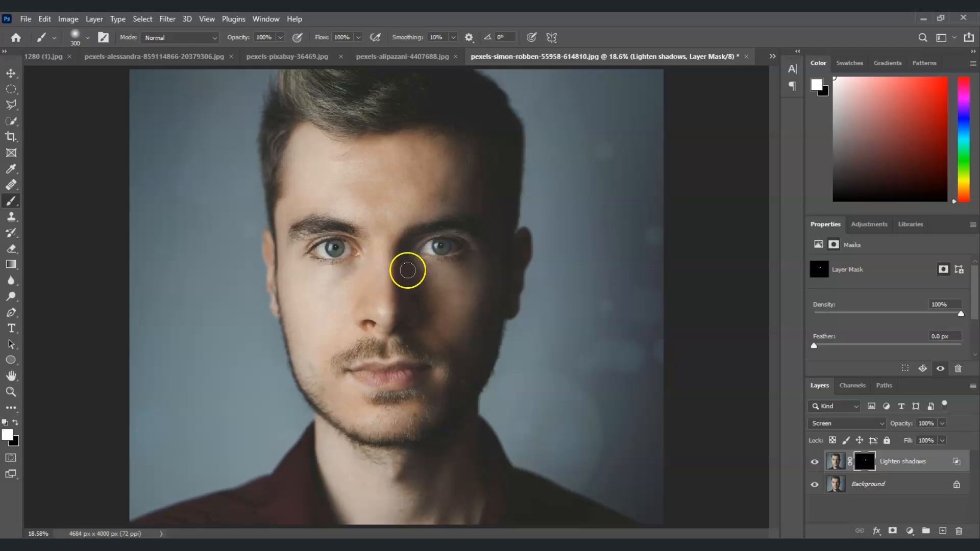
pyautogui.click(436, 258)
pyautogui.click(426, 250)
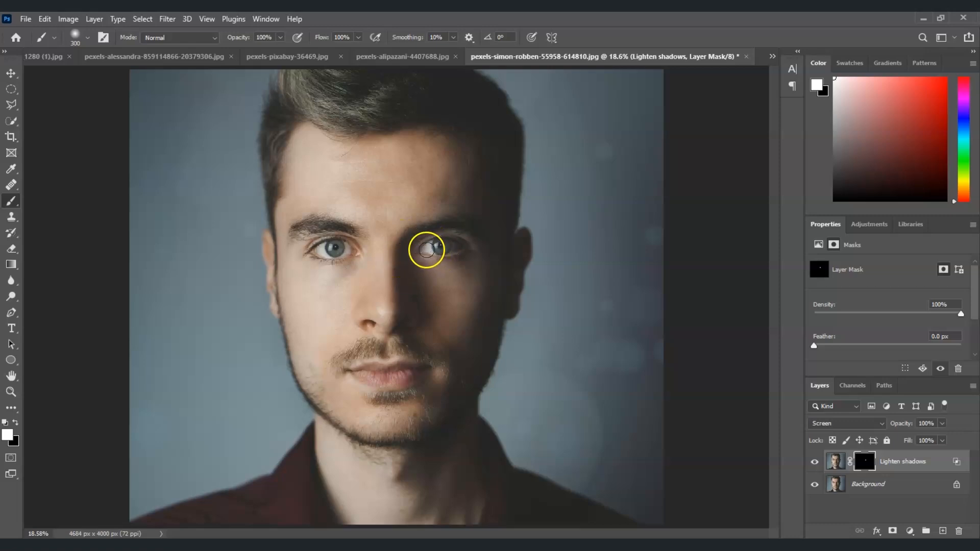
pyautogui.click(414, 247)
pyautogui.moveTo(407, 255)
pyautogui.mouseDown()
pyautogui.moveTo(407, 295)
pyautogui.moveTo(411, 289)
pyautogui.moveTo(420, 321)
pyautogui.moveTo(411, 343)
pyautogui.moveTo(437, 380)
pyautogui.moveTo(439, 417)
pyautogui.mouseUp()
pyautogui.moveTo(478, 332)
pyautogui.mouseDown()
pyautogui.moveTo(459, 229)
pyautogui.moveTo(450, 230)
pyautogui.moveTo(466, 171)
pyautogui.moveTo(465, 207)
pyautogui.moveTo(463, 146)
pyautogui.moveTo(491, 219)
pyautogui.mouseUp()
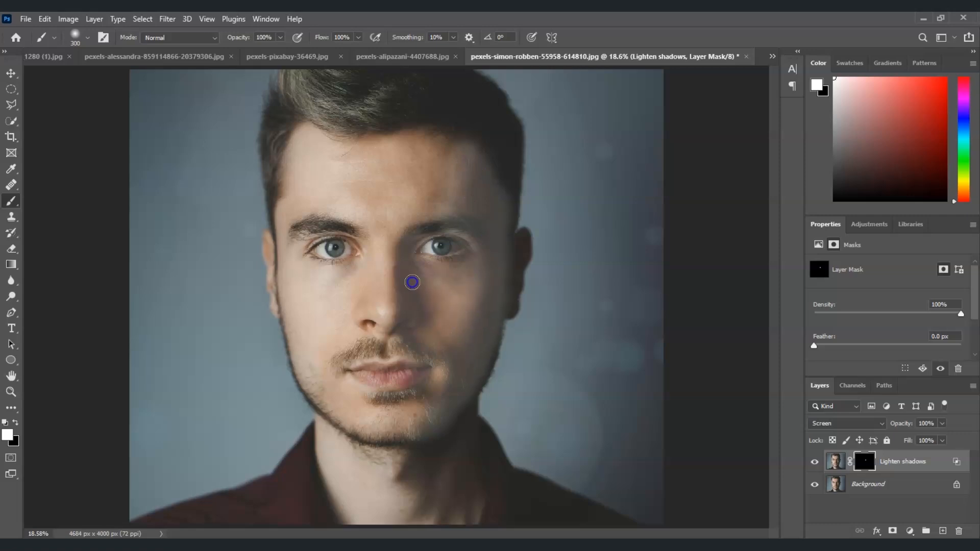
pyautogui.moveTo(457, 169)
pyautogui.mouseDown()
pyautogui.moveTo(439, 205)
pyautogui.moveTo(423, 185)
pyautogui.moveTo(436, 155)
pyautogui.moveTo(374, 155)
pyautogui.mouseUp()
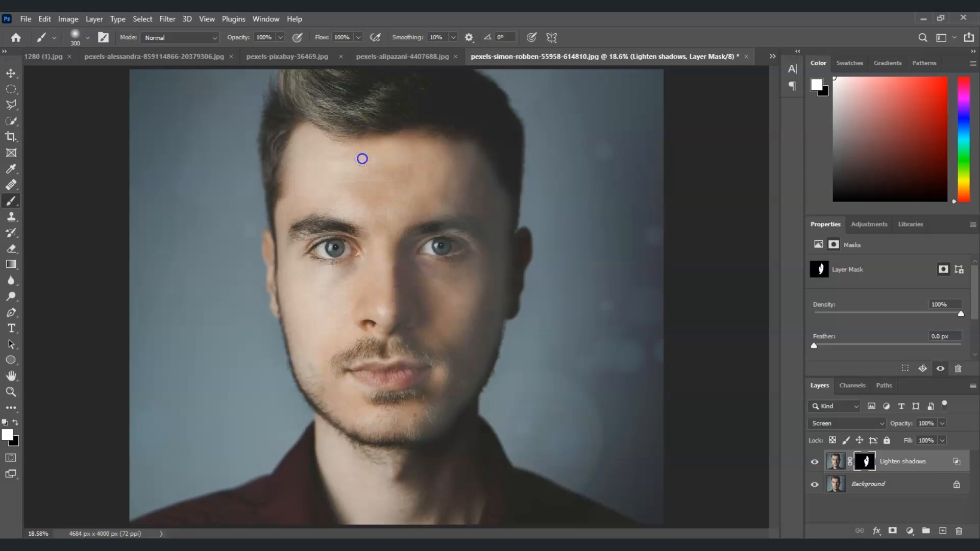
pyautogui.moveTo(436, 156)
pyautogui.mouseDown()
pyautogui.moveTo(397, 173)
pyautogui.moveTo(348, 177)
pyautogui.mouseUp()
pyautogui.moveTo(414, 193)
pyautogui.mouseDown()
pyautogui.moveTo(336, 357)
pyautogui.moveTo(352, 413)
pyautogui.moveTo(393, 430)
pyautogui.moveTo(425, 406)
pyautogui.moveTo(447, 367)
pyautogui.moveTo(424, 330)
pyautogui.moveTo(441, 376)
pyautogui.moveTo(398, 493)
pyautogui.moveTo(432, 466)
pyautogui.moveTo(427, 489)
pyautogui.moveTo(459, 512)
pyautogui.moveTo(462, 423)
pyautogui.moveTo(491, 304)
pyautogui.moveTo(490, 110)
pyautogui.mouseUp()
pyautogui.hotkey('ctrl', 'z')
pyautogui.moveTo(404, 337)
pyautogui.mouseDown()
pyautogui.moveTo(395, 432)
pyautogui.moveTo(369, 320)
pyautogui.moveTo(364, 169)
pyautogui.moveTo(439, 178)
pyautogui.moveTo(428, 220)
pyautogui.moveTo(432, 409)
pyautogui.moveTo(451, 401)
pyautogui.moveTo(401, 228)
pyautogui.moveTo(390, 384)
pyautogui.moveTo(427, 426)
pyautogui.moveTo(444, 485)
pyautogui.moveTo(468, 423)
pyautogui.moveTo(445, 427)
pyautogui.moveTo(466, 404)
pyautogui.moveTo(430, 423)
pyautogui.moveTo(430, 504)
pyautogui.moveTo(466, 508)
pyautogui.moveTo(427, 456)
pyautogui.moveTo(401, 450)
pyautogui.moveTo(401, 496)
pyautogui.moveTo(392, 473)
pyautogui.moveTo(376, 501)
pyautogui.mouseUp()
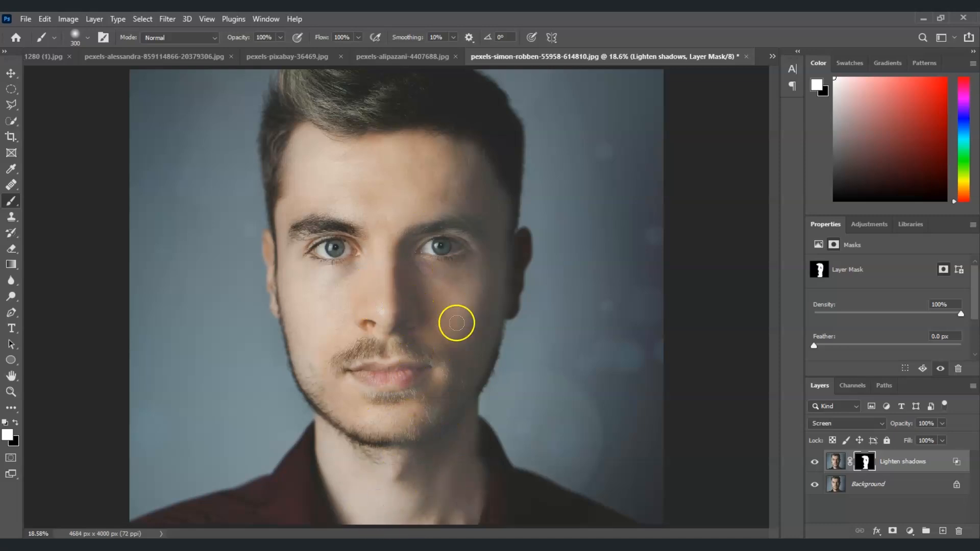
# Toggle the Lighten shadows layer's visibility to compare before and after
pyautogui.click(815, 463)
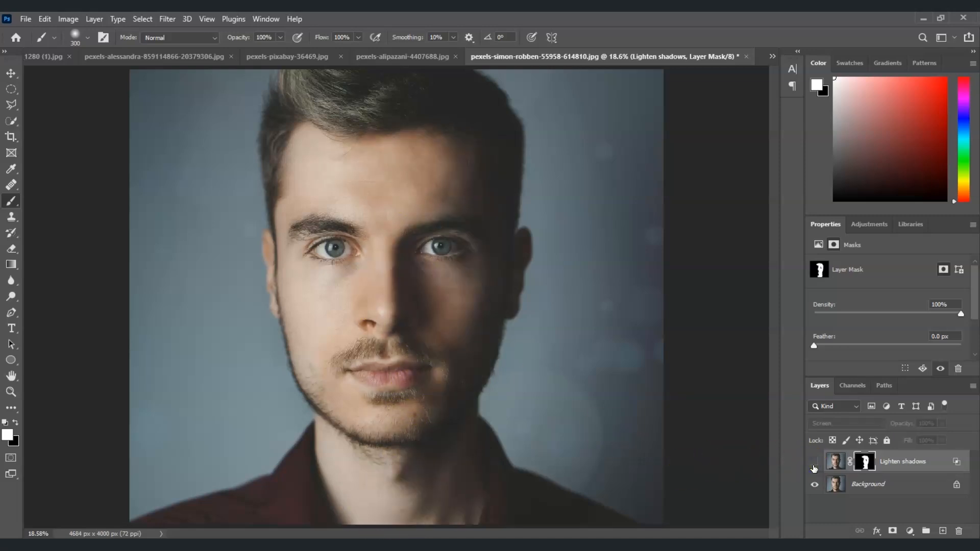
pyautogui.click(814, 463)
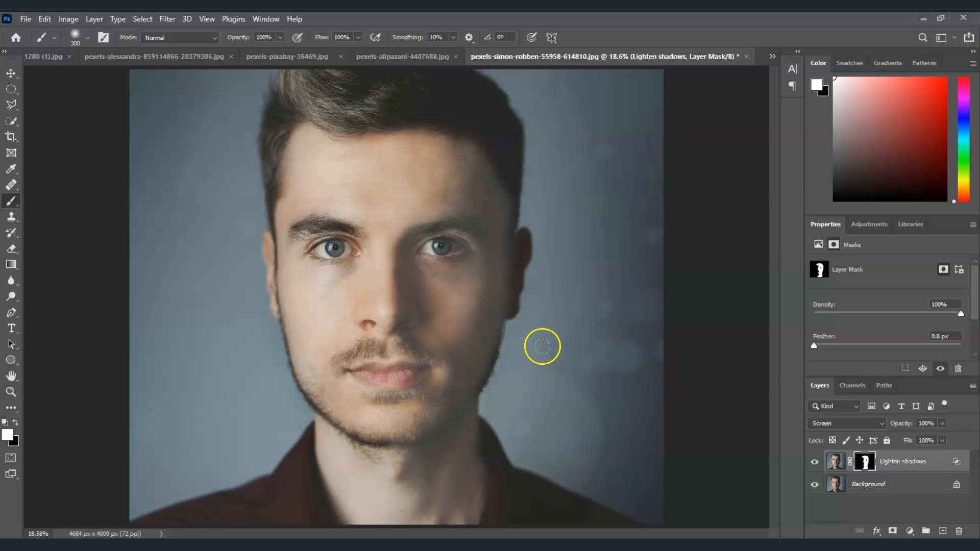
# Switch the foreground colour to black and set the brush to 30% opacity and 150 px size
pyautogui.click(16, 424)
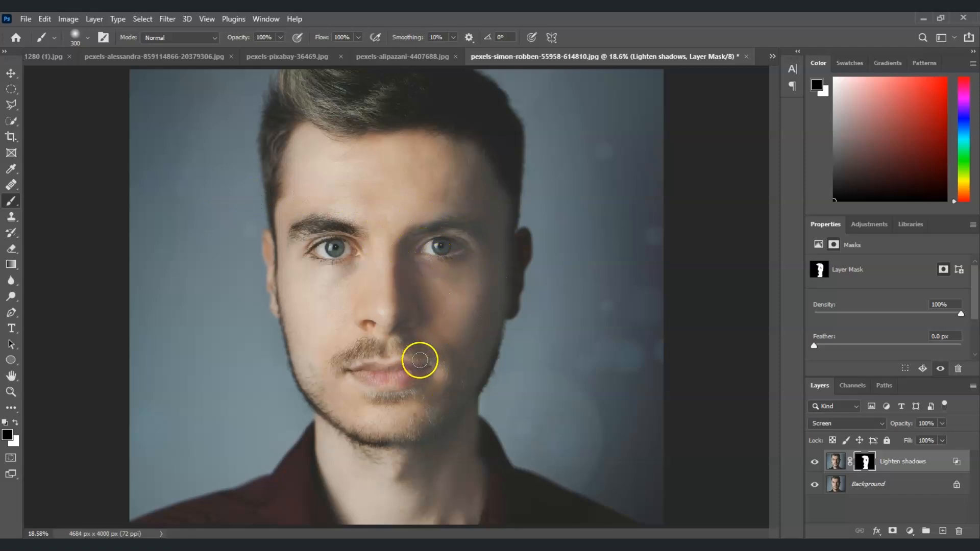
pyautogui.click(281, 37)
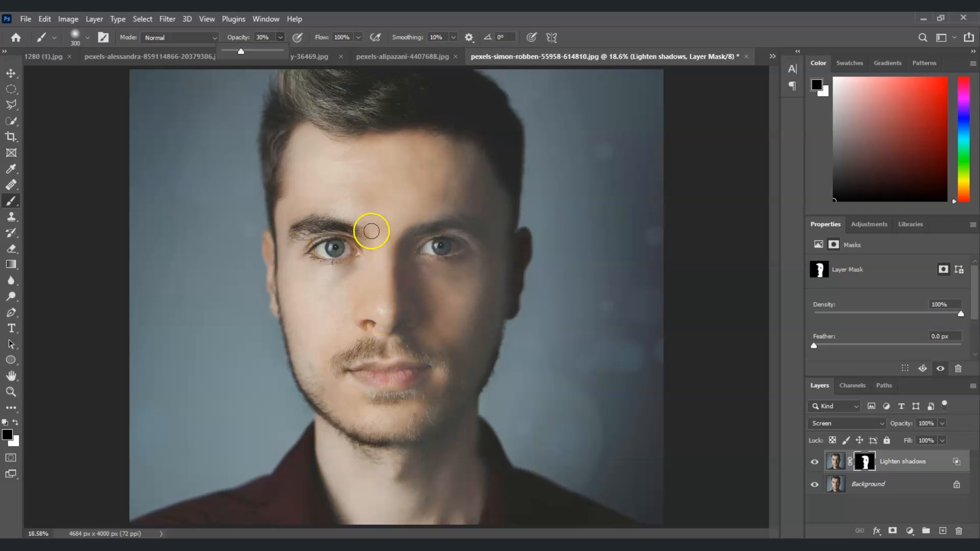
pyautogui.press('[')
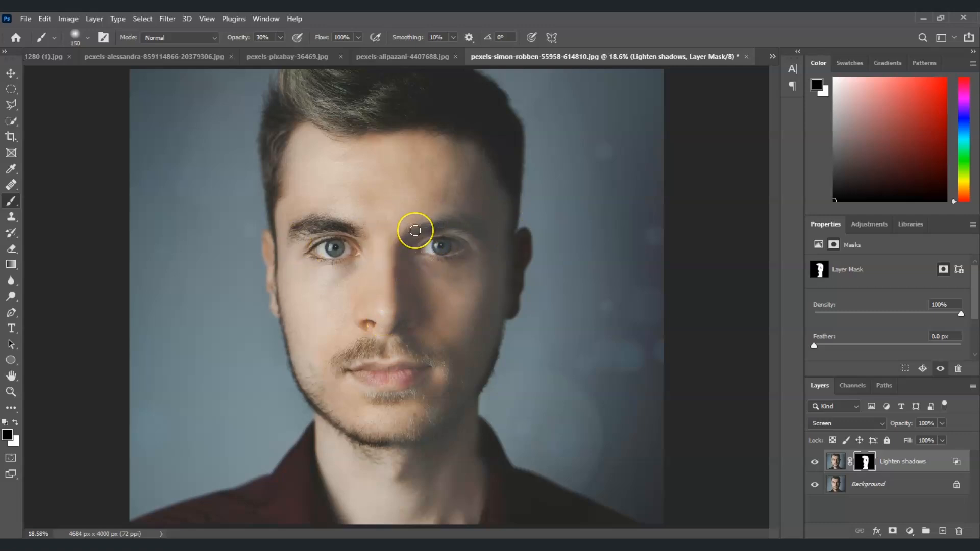
# Paint black on the mask over the brow, eye, lips and chin to tone down the brightening there
pyautogui.moveTo(416, 229); pyautogui.dragTo(413, 232)
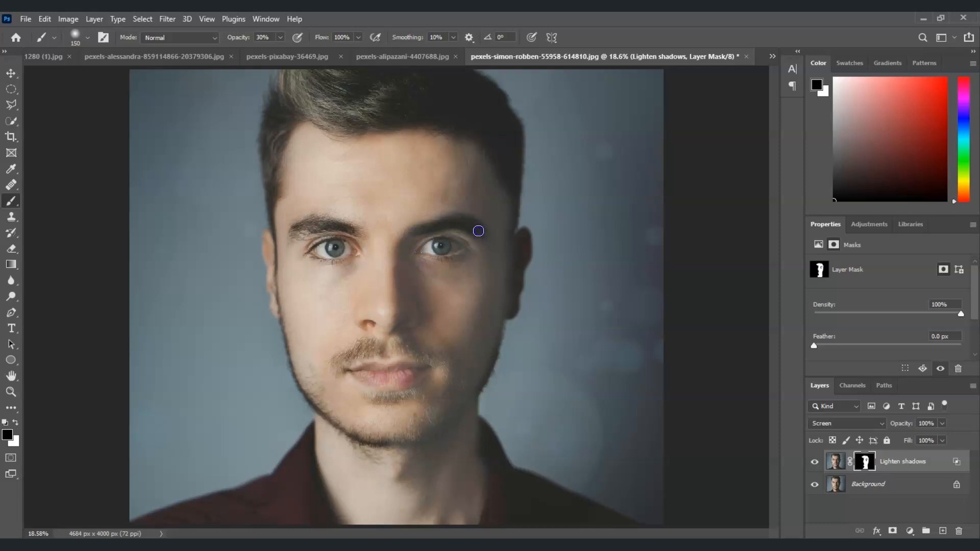
pyautogui.moveTo(480, 226); pyautogui.dragTo(435, 248)
pyautogui.moveTo(435, 248)
pyautogui.mouseDown()
pyautogui.moveTo(458, 255)
pyautogui.moveTo(421, 252)
pyautogui.mouseUp()
pyautogui.moveTo(396, 385); pyautogui.dragTo(395, 383)
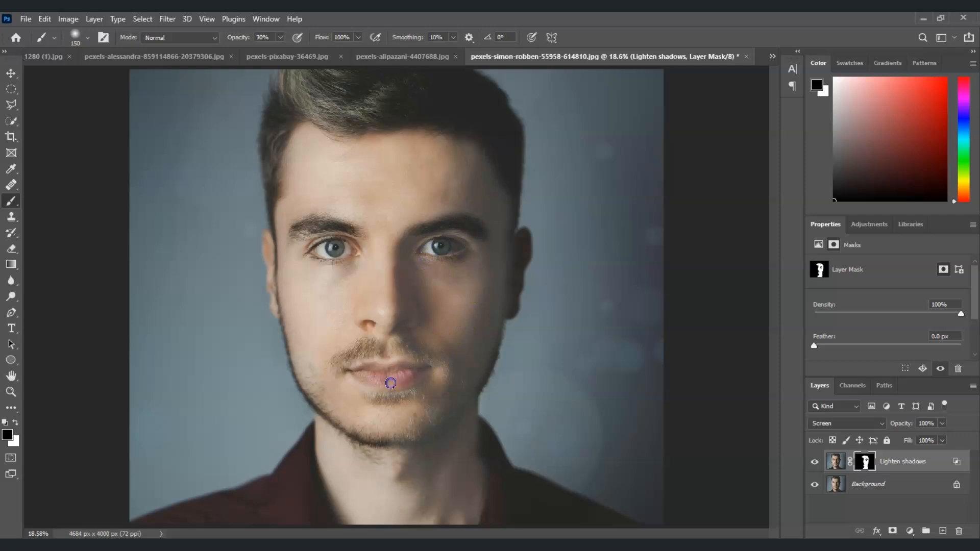
pyautogui.moveTo(380, 369)
pyautogui.mouseDown()
pyautogui.moveTo(449, 354)
pyautogui.moveTo(398, 344)
pyautogui.moveTo(420, 390)
pyautogui.moveTo(401, 438)
pyautogui.mouseUp()
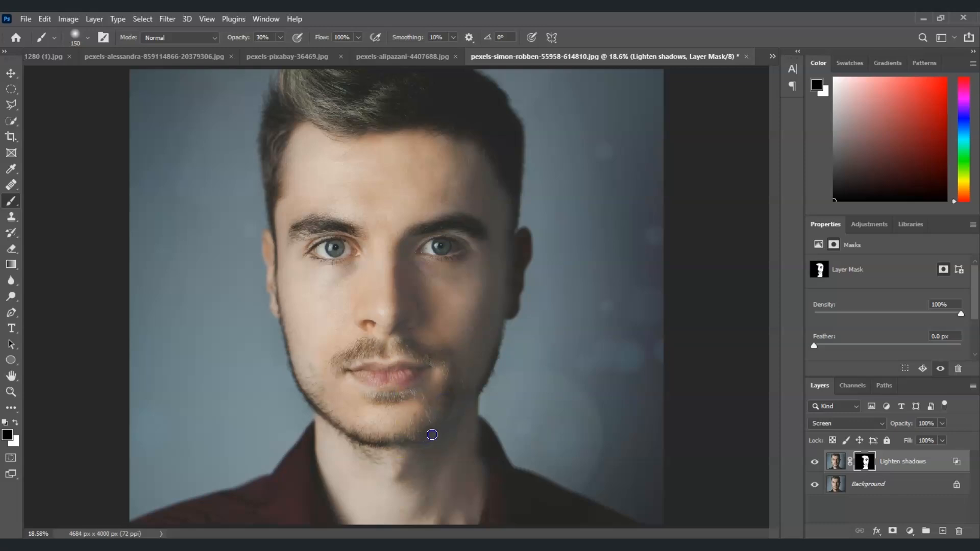
pyautogui.moveTo(416, 342)
pyautogui.mouseDown()
pyautogui.moveTo(435, 310)
pyautogui.moveTo(418, 306)
pyautogui.moveTo(423, 316)
pyautogui.moveTo(418, 304)
pyautogui.moveTo(444, 344)
pyautogui.moveTo(421, 321)
pyautogui.mouseUp()
# Shrink the brush and undo the last black stroke on the mask
pyautogui.press('[')
pyautogui.press('[')
pyautogui.press('[')
pyautogui.press('[')
pyautogui.press('[')
pyautogui.hotkey('ctrl', 'z')
# Set the brush to 45 px at 10% opacity and paint black along the side of the nose
pyautogui.press('[')
pyautogui.press('[')
pyautogui.press('[')
pyautogui.click(280, 39)
pyautogui.moveTo(280, 51); pyautogui.dragTo(268, 51)
pyautogui.moveTo(414, 317); pyautogui.dragTo(416, 301)
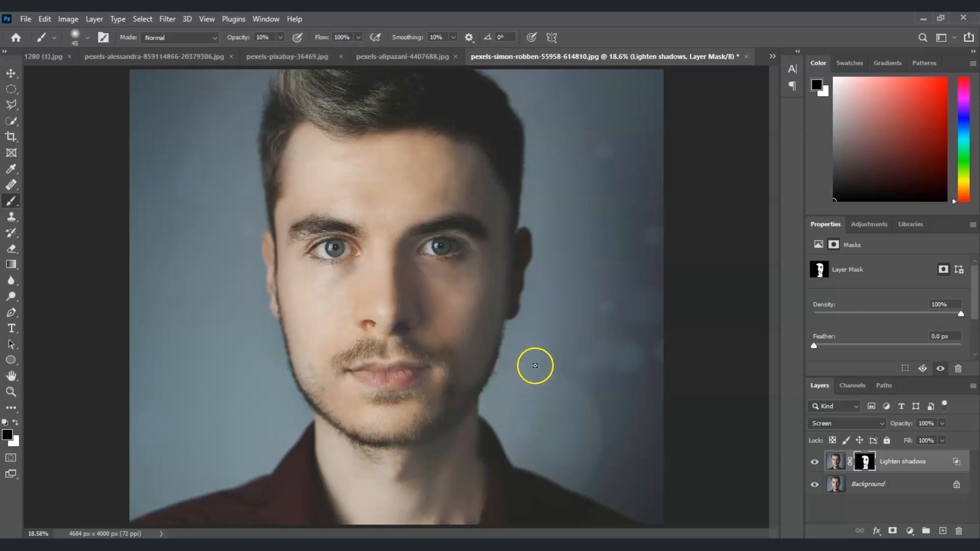
# Toggle the Lighten shadows layer's visibility again to compare the result
pyautogui.click(814, 463)
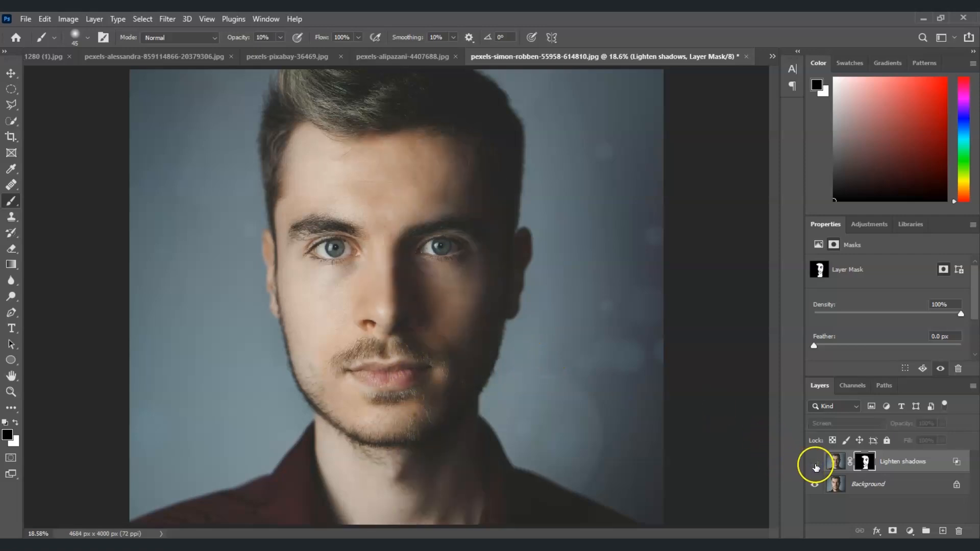
pyautogui.click(815, 463)
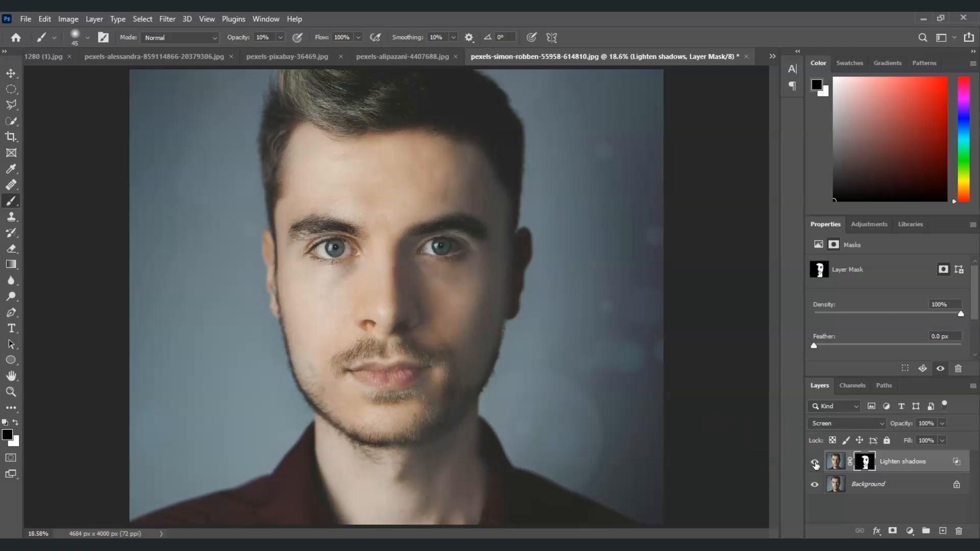